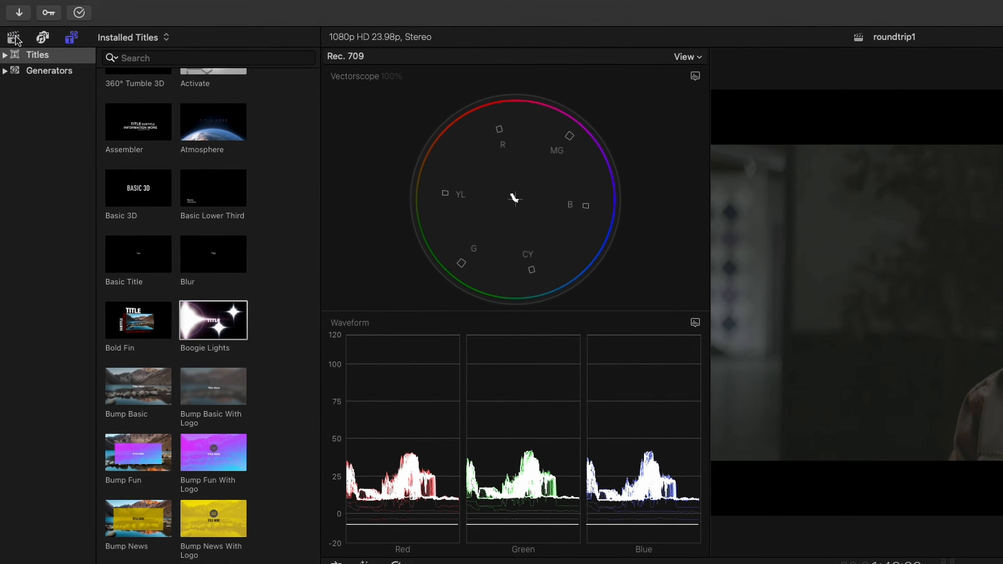
Export the 3-12-24 event as an XML file named roundtrip1, using the Basic metadata view and current version 1.11
click(13, 37)
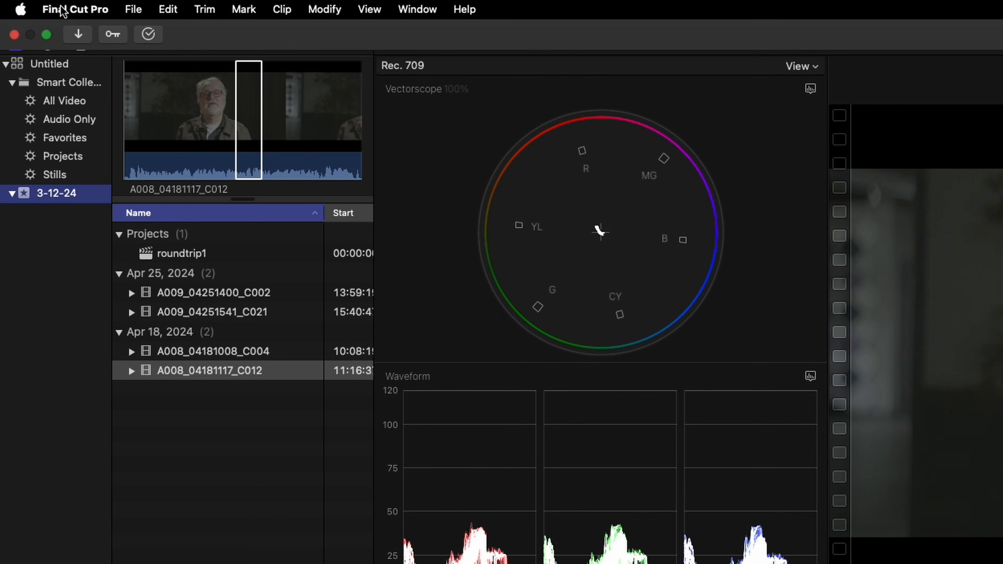
click(133, 10)
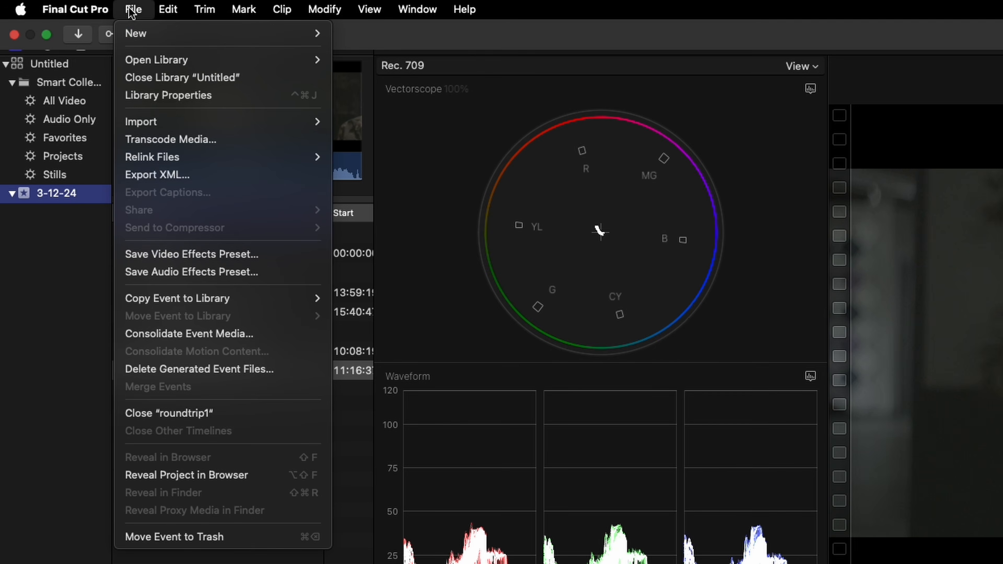
click(162, 176)
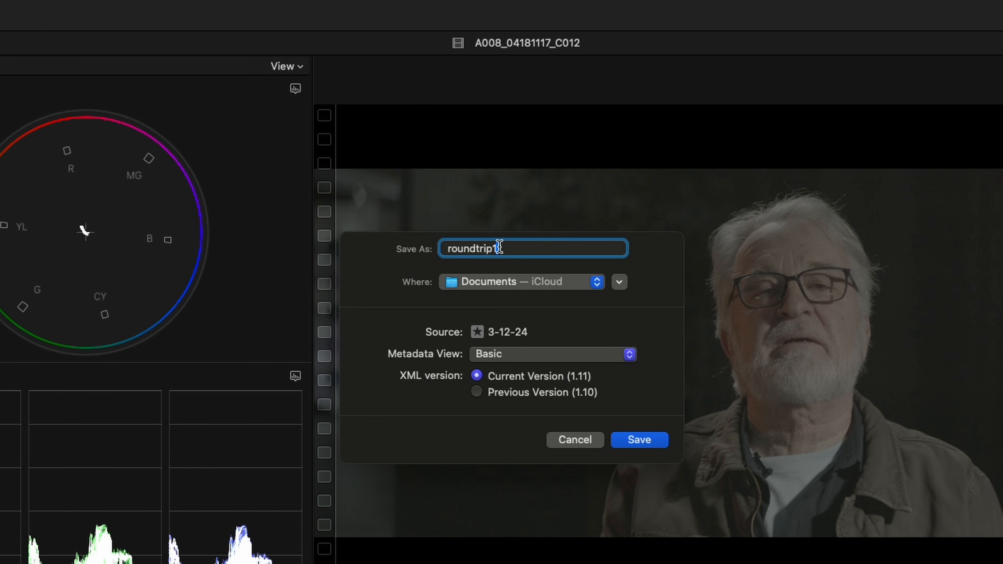
click(631, 355)
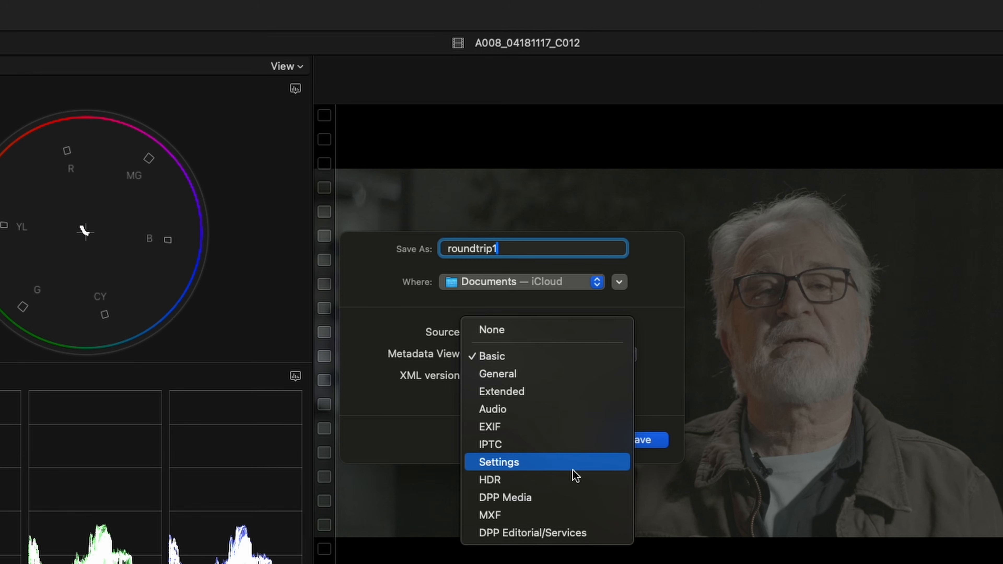
click(543, 358)
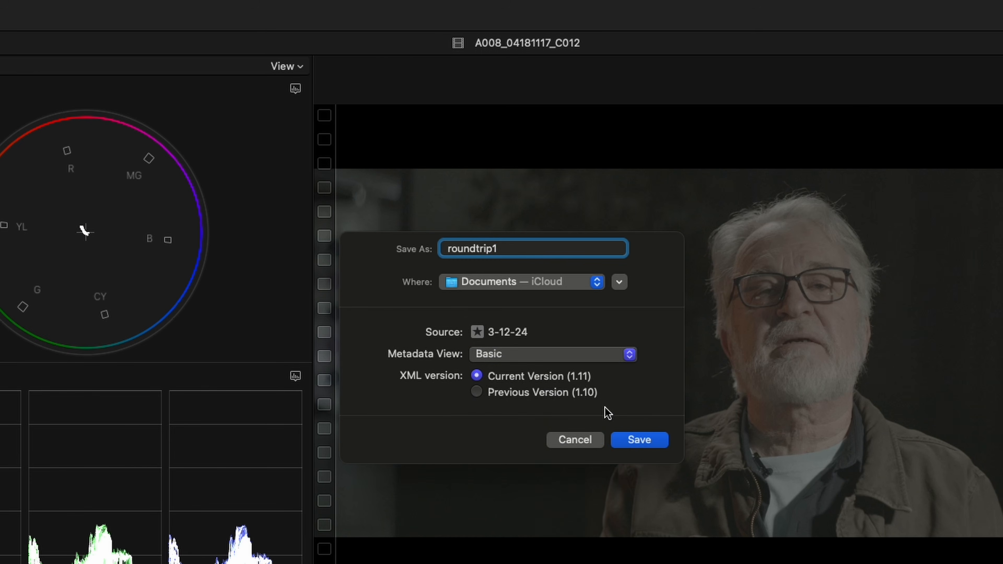
click(636, 442)
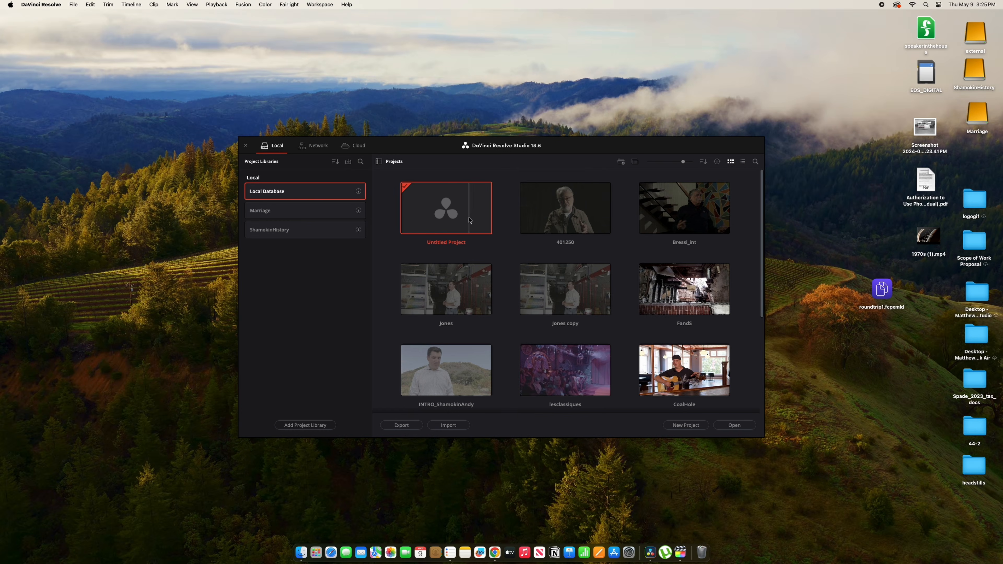
Switch to DaVinci Resolve, open the untitled project and import roundtrip1.fcpxmld from the Desktop as a timeline on the Edit page
double_click(460, 203)
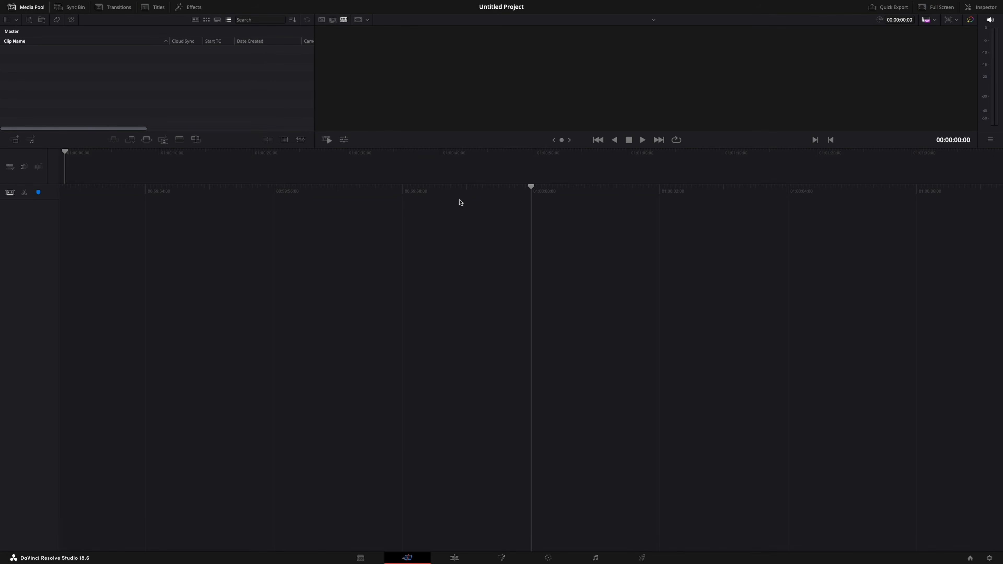
click(455, 558)
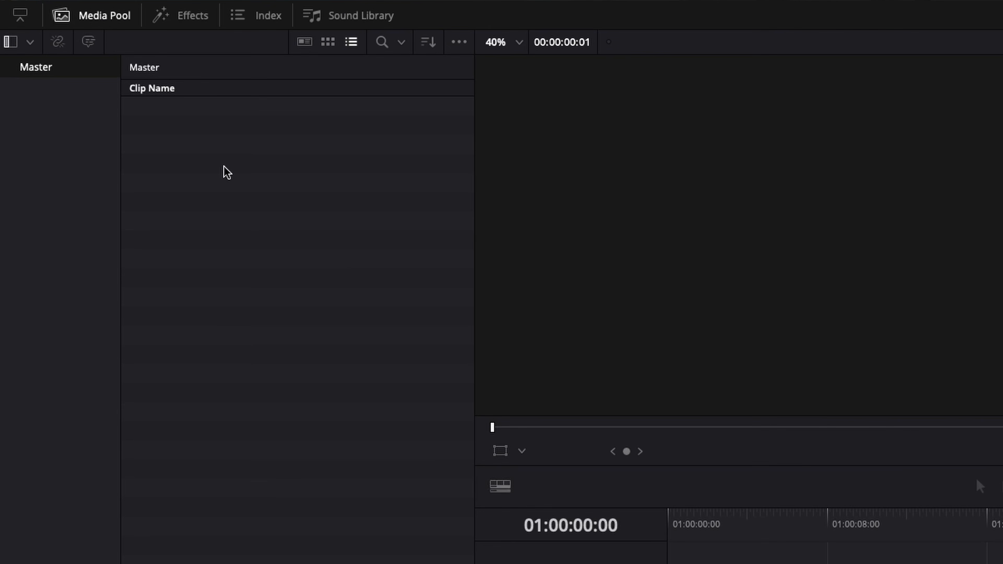
right_click(215, 195)
mouse_move(292, 206)
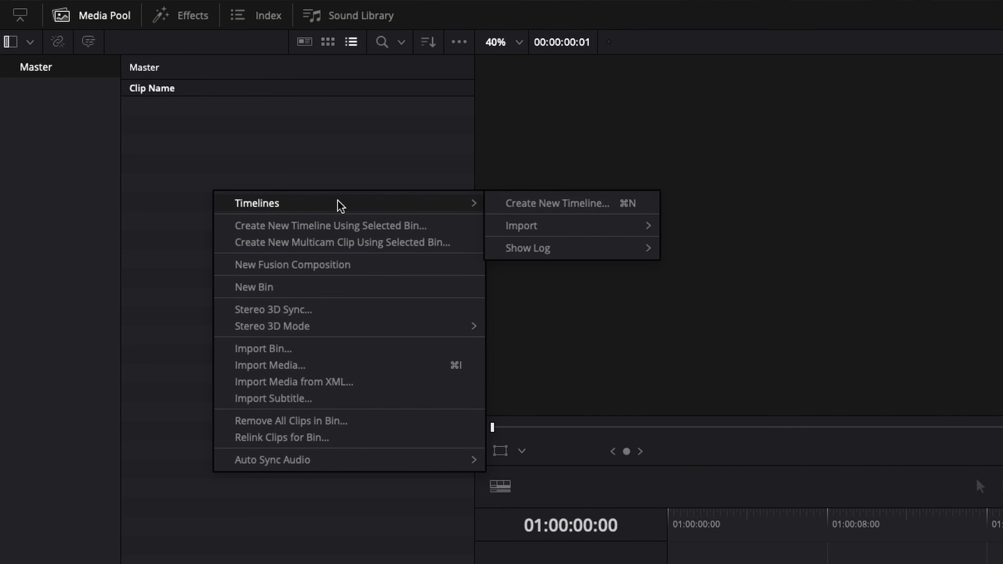
mouse_move(528, 226)
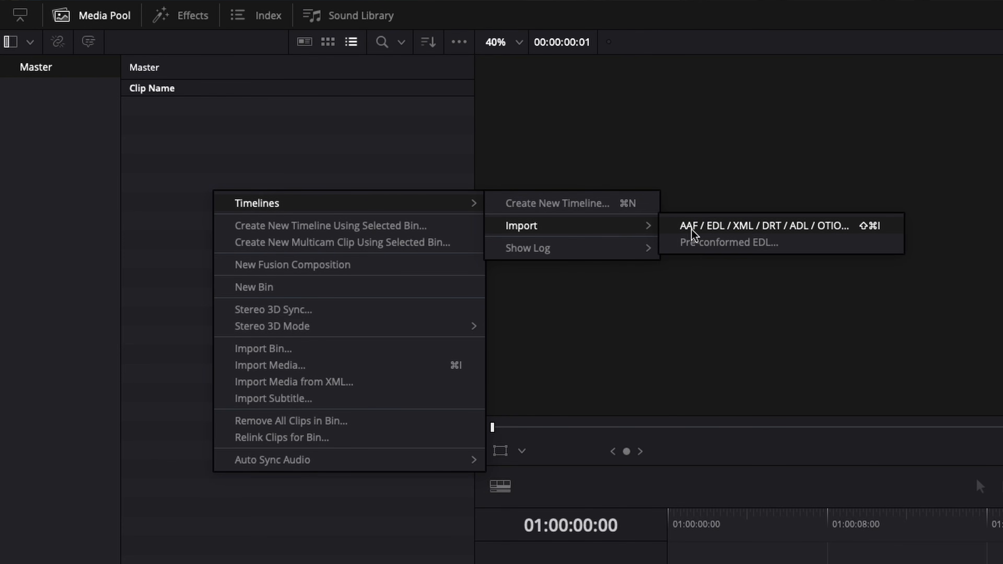
click(803, 226)
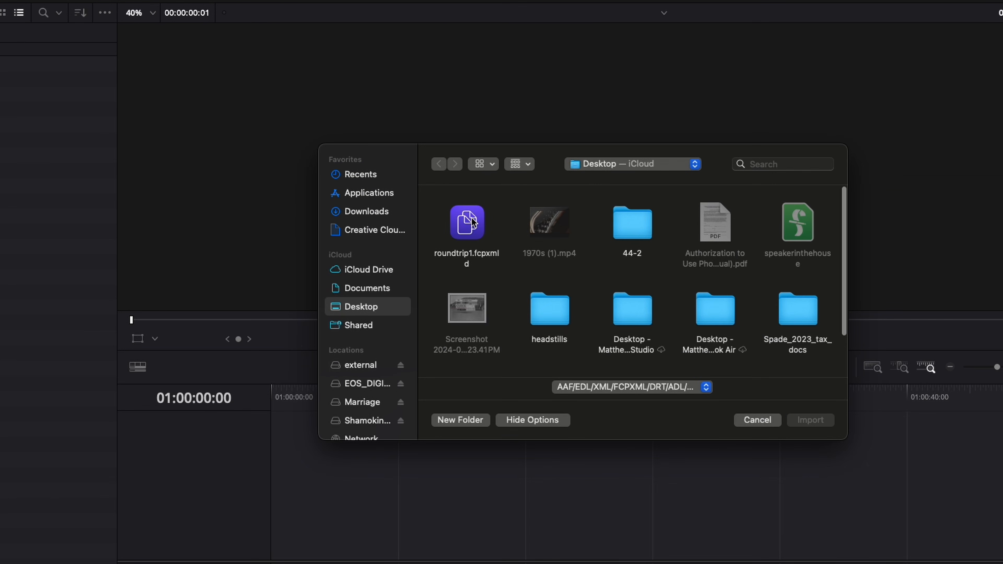
double_click(467, 222)
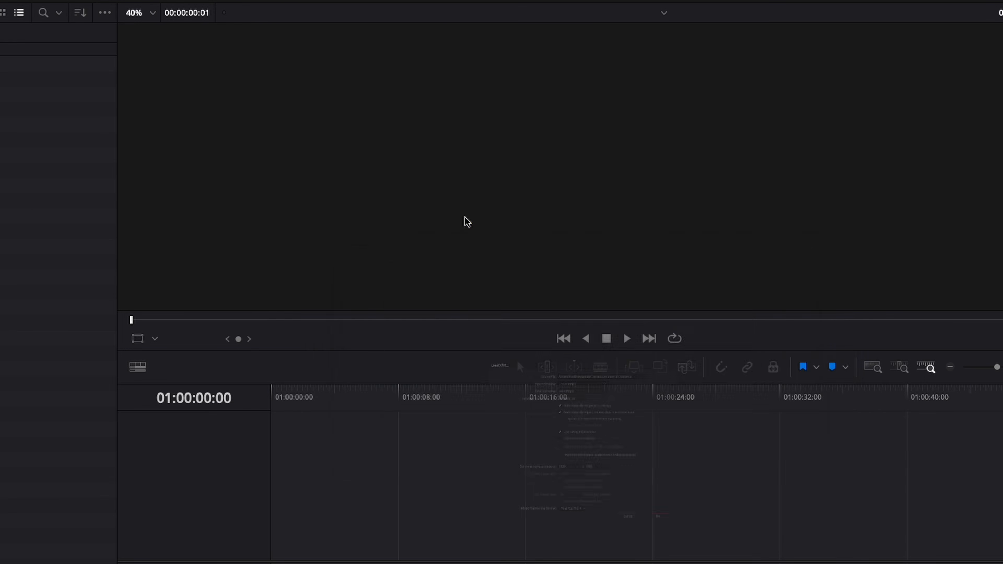
click(611, 388)
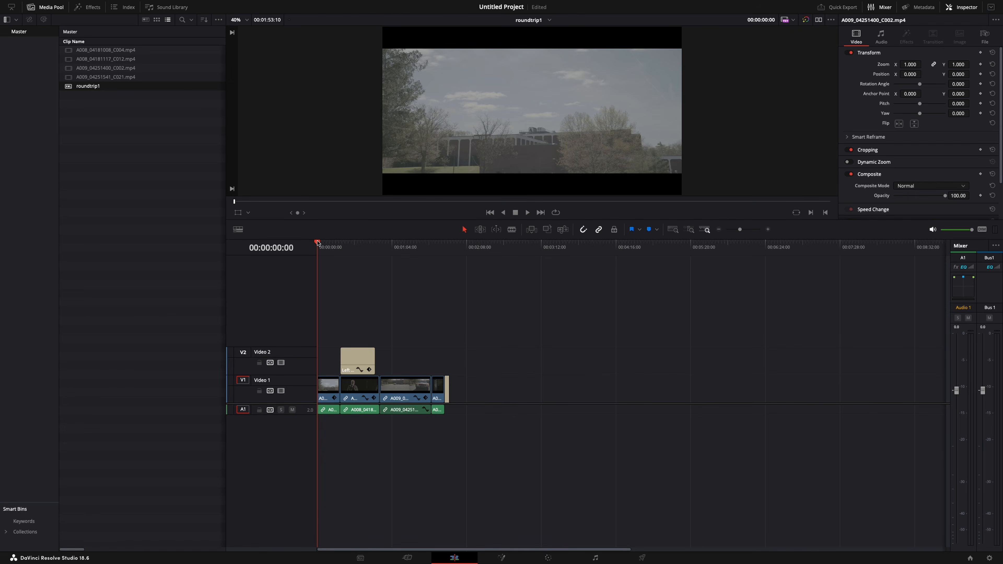
Inspect the imported clips and lower third in the roundtrip1 timeline and compare them with the original timeline in Final Cut Pro
key(super+equal)
key(super+equal)
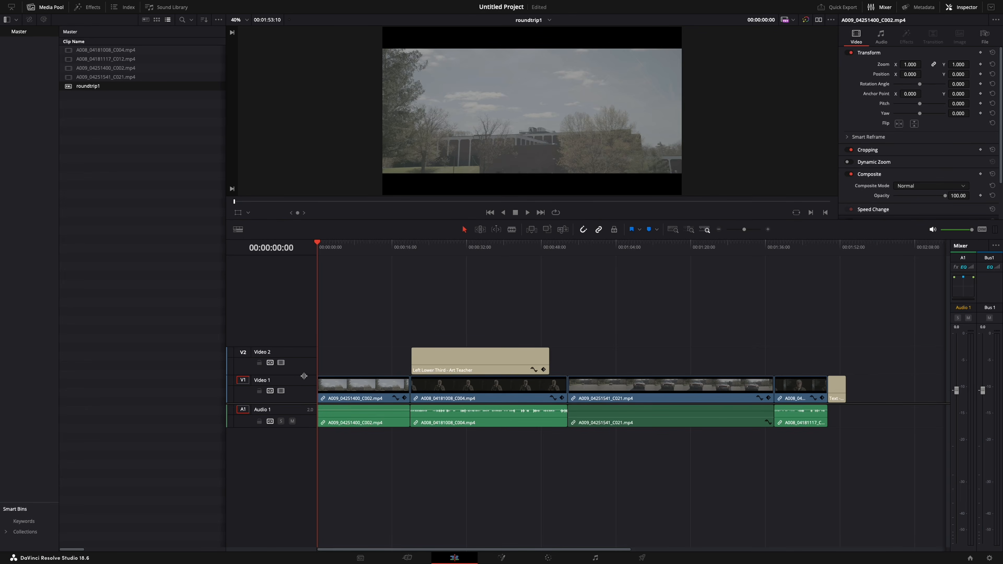
drag(304, 376, 304, 368)
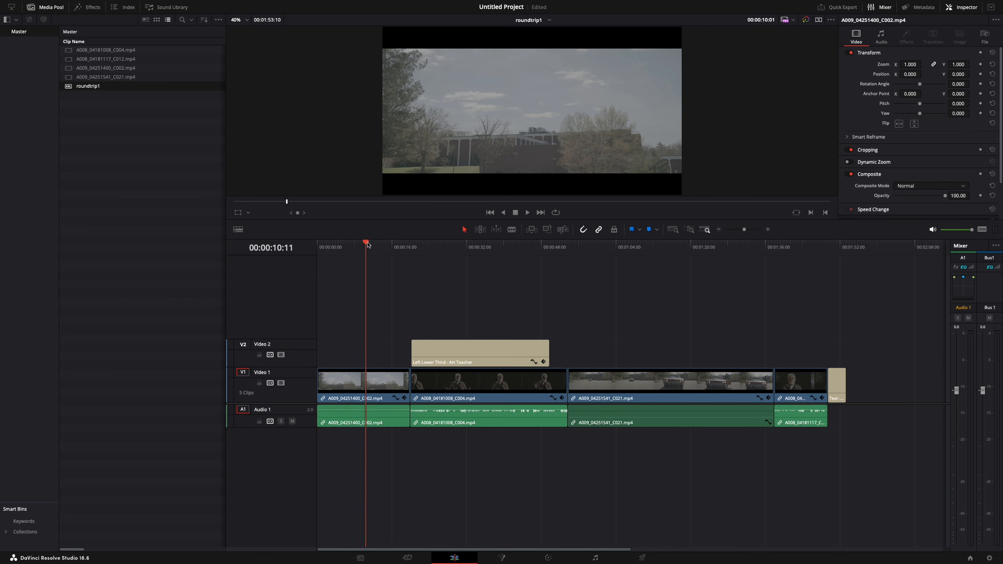
drag(367, 245, 444, 257)
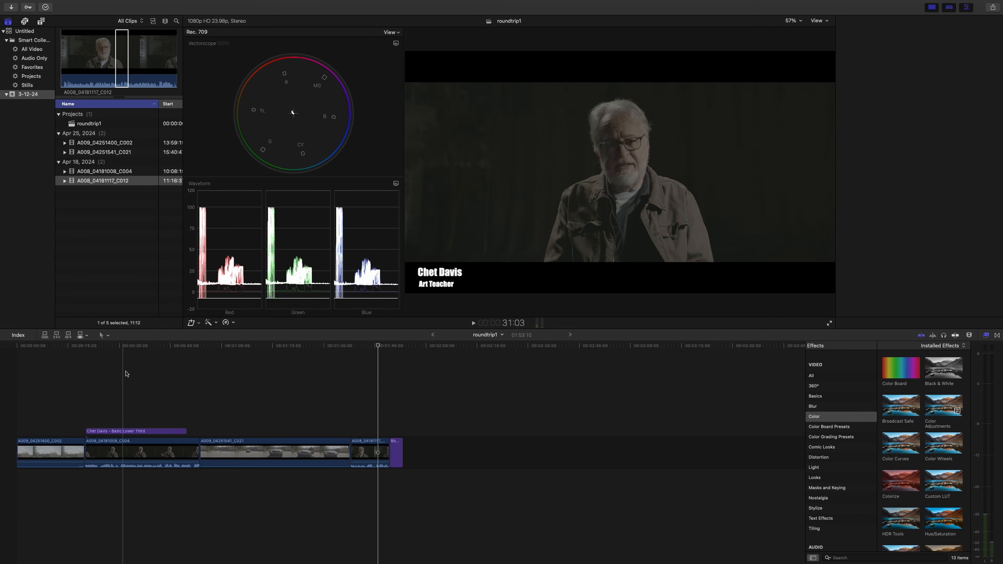
click(130, 347)
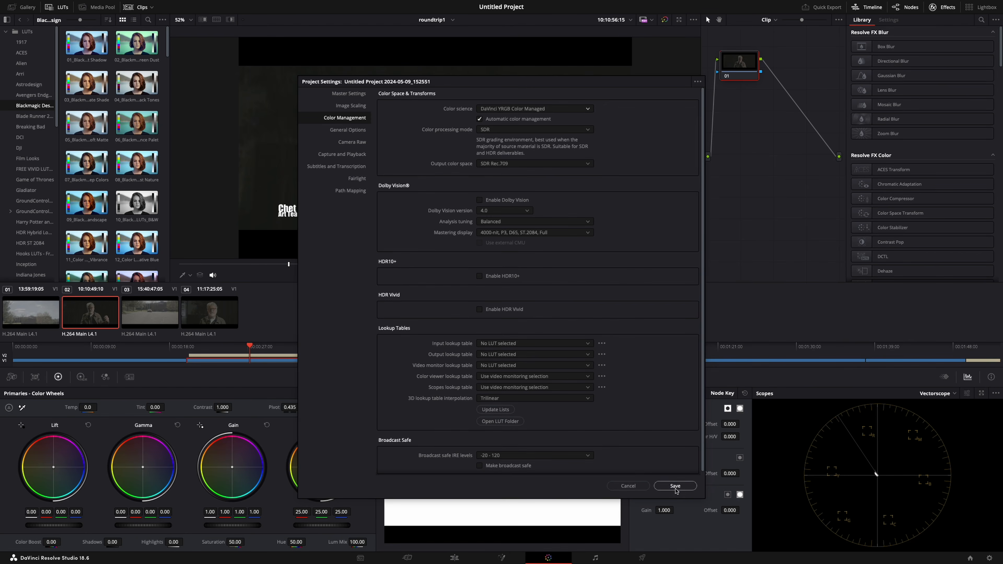
Save Resolve's project settings with automatic DaVinci YRGB Color Managed, SDR processing and SDR Rec.709 output, and show the primary color wheels
click(675, 487)
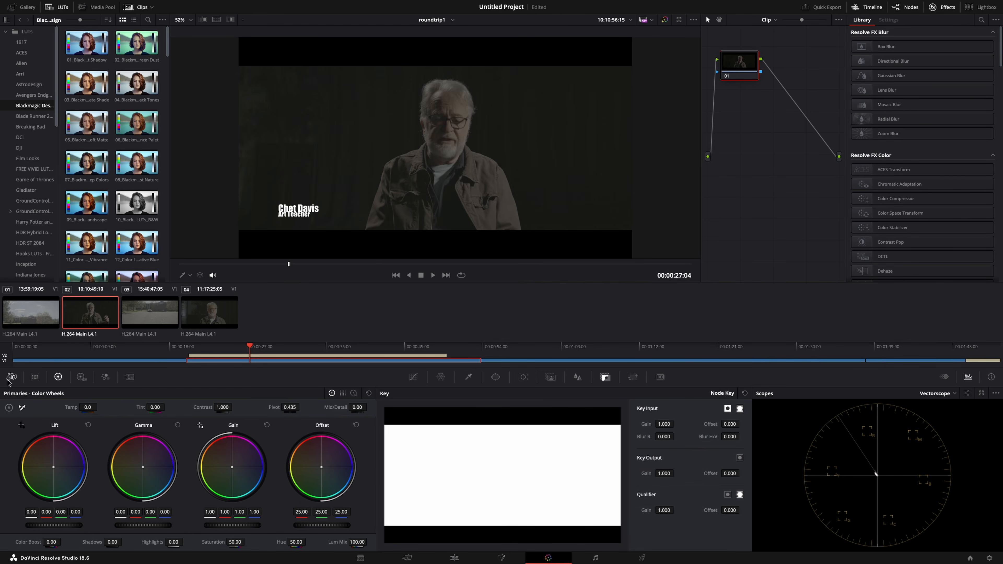
click(58, 378)
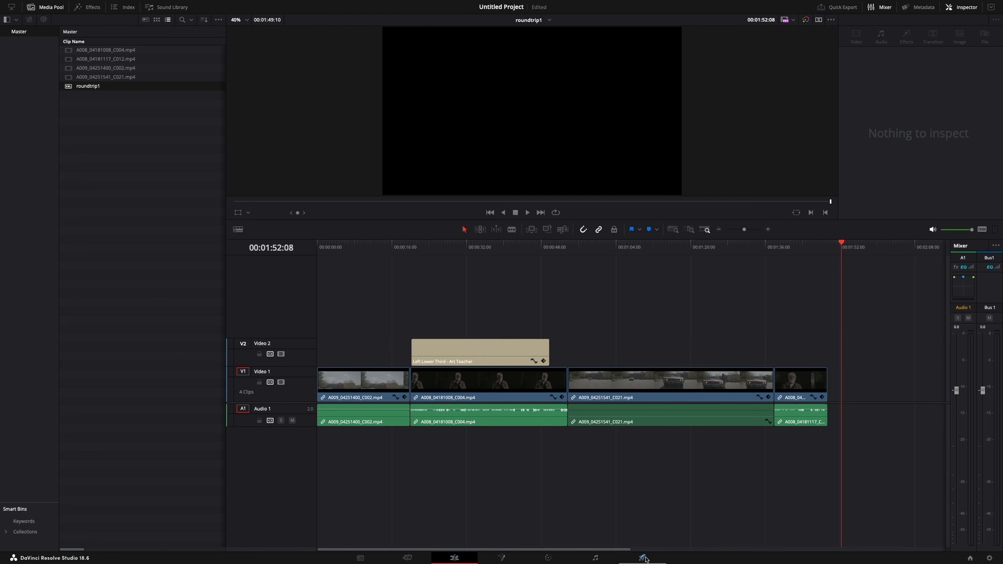
Set the Final Cut Pro X render's output location to a new folder named resolvecg on the Desktop
click(644, 558)
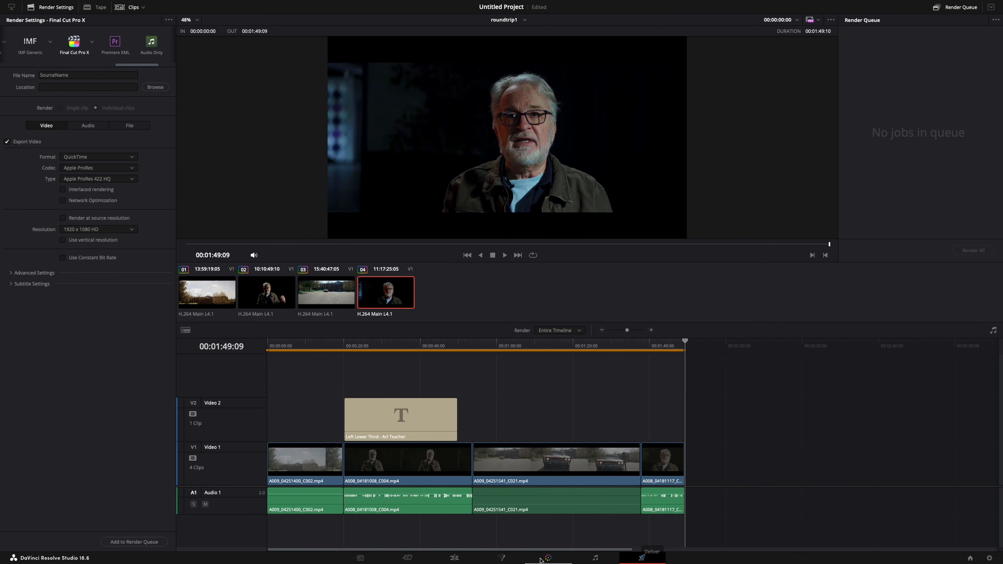
click(553, 560)
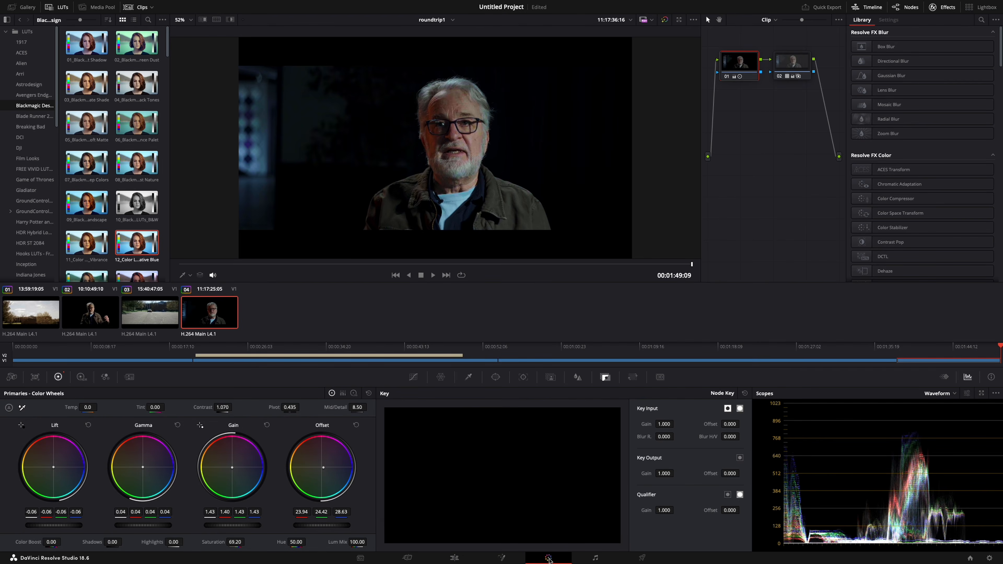
click(643, 558)
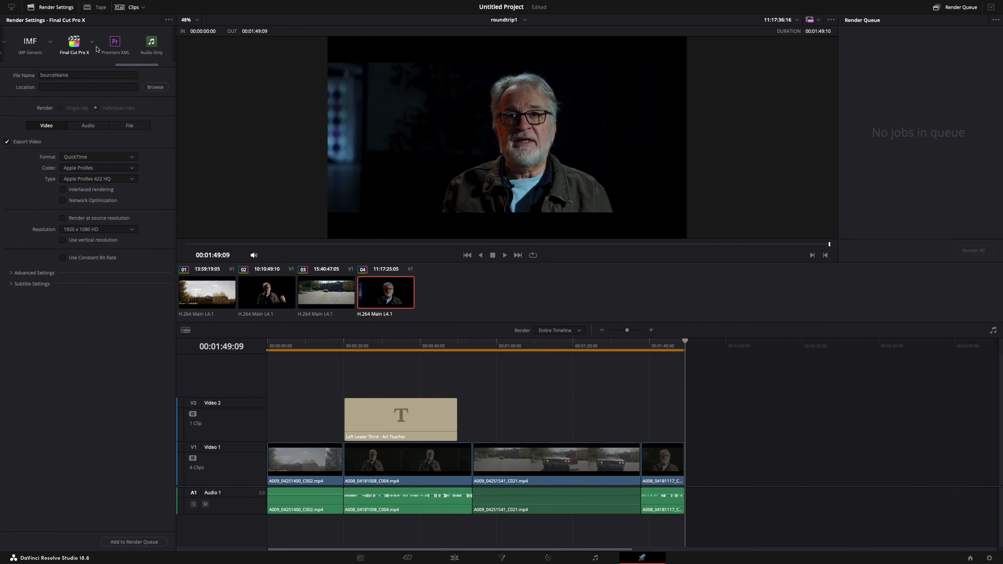
click(41, 75)
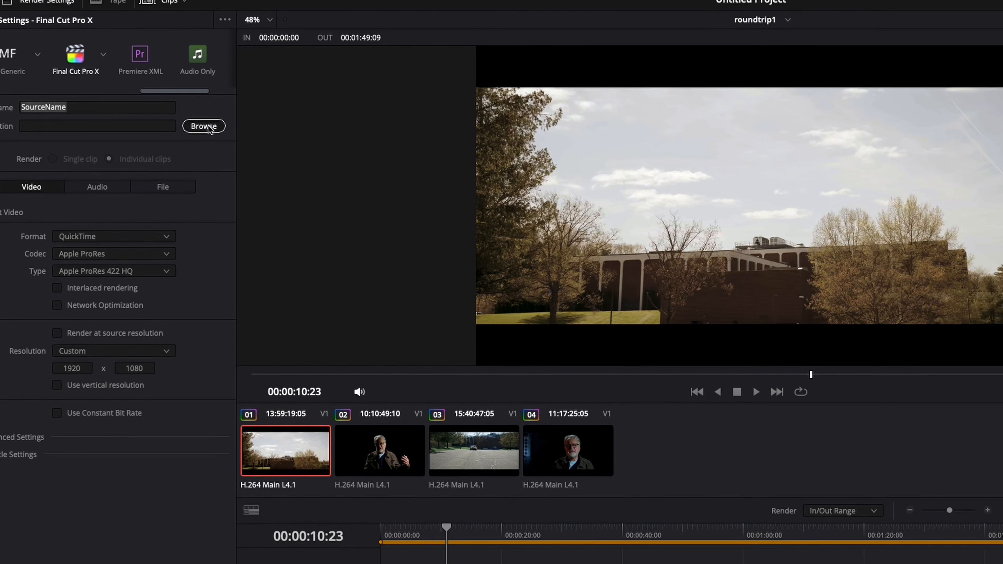
click(290, 136)
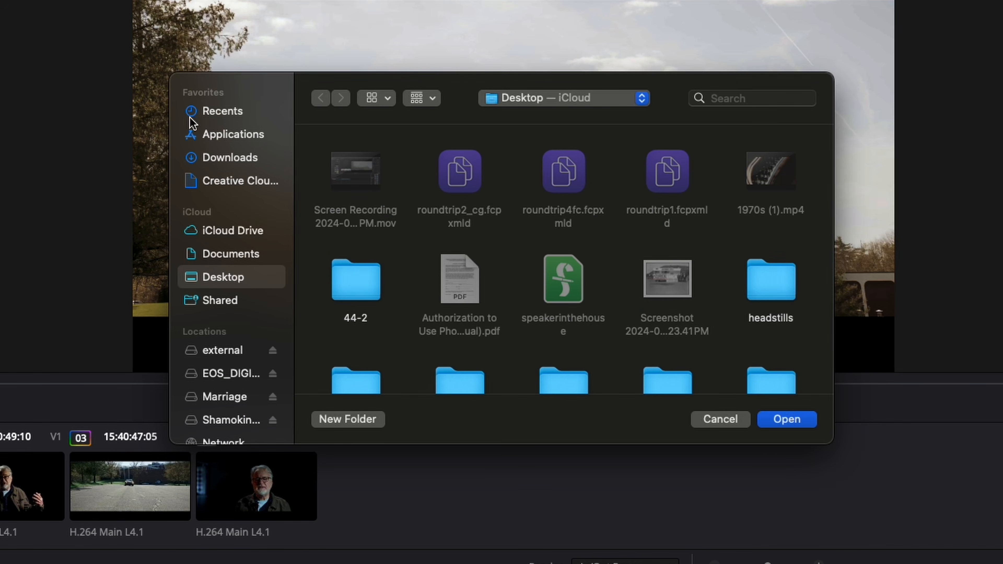
click(348, 419)
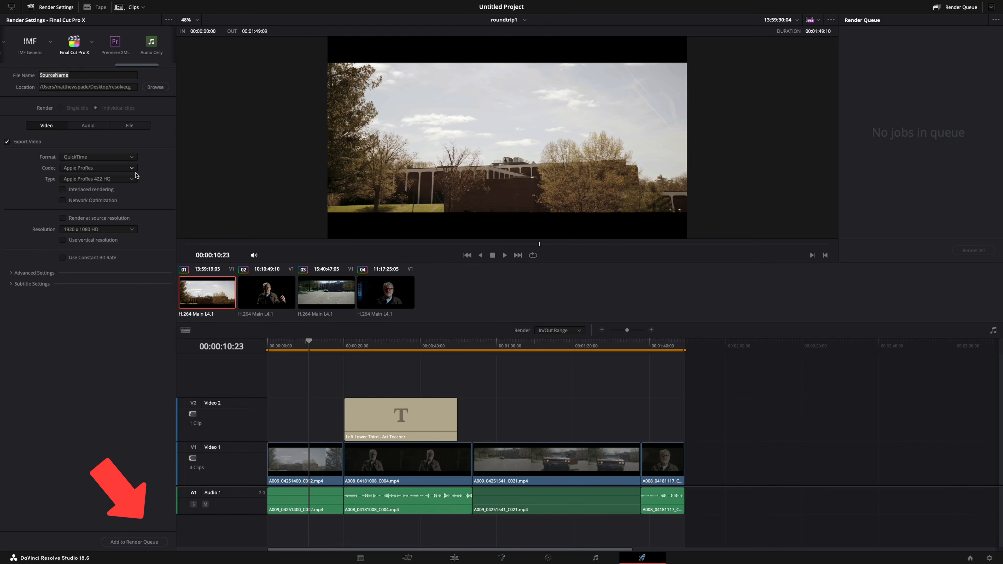
Add the roundtrip1 job to the render queue, then render all and save the job
click(144, 544)
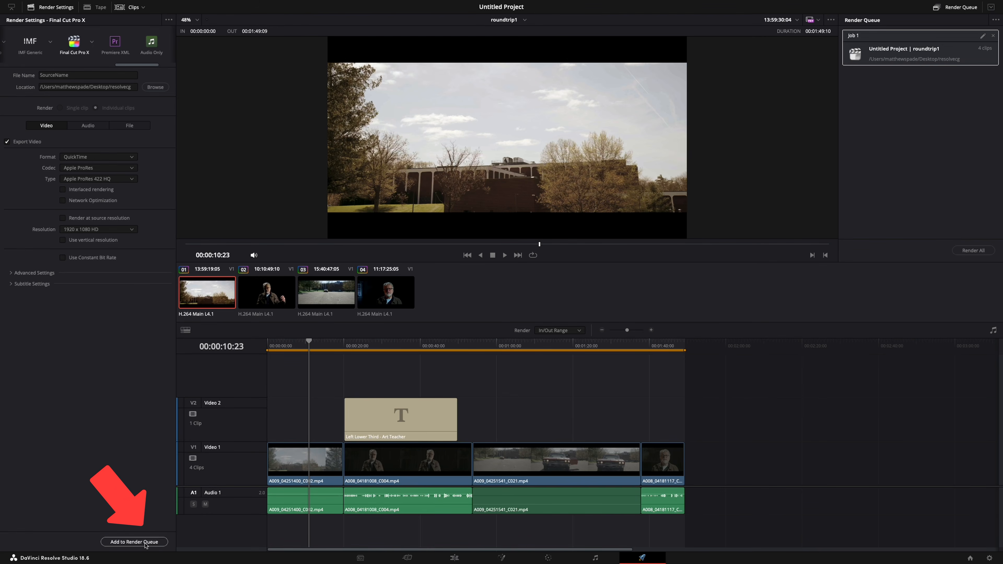
click(982, 36)
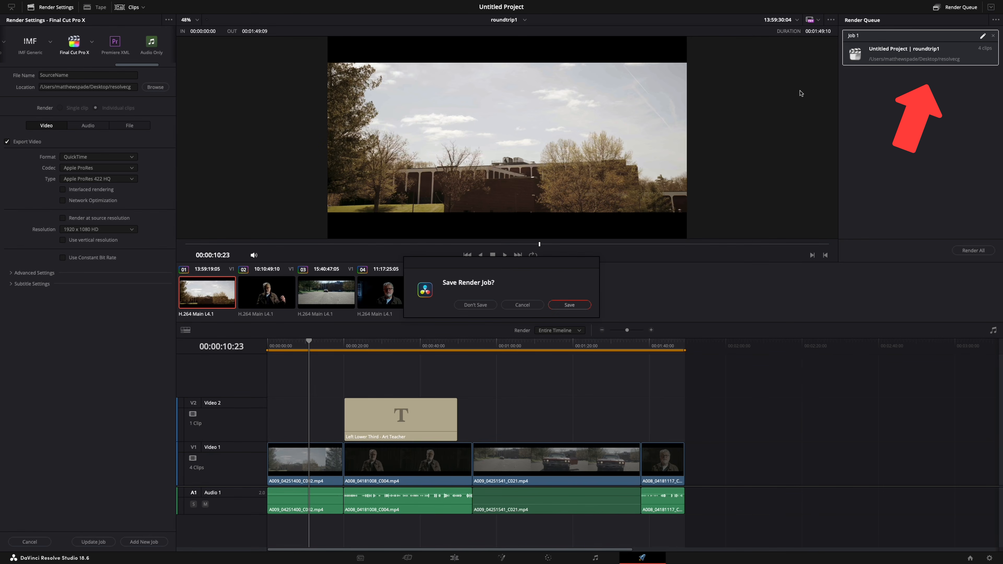
click(518, 307)
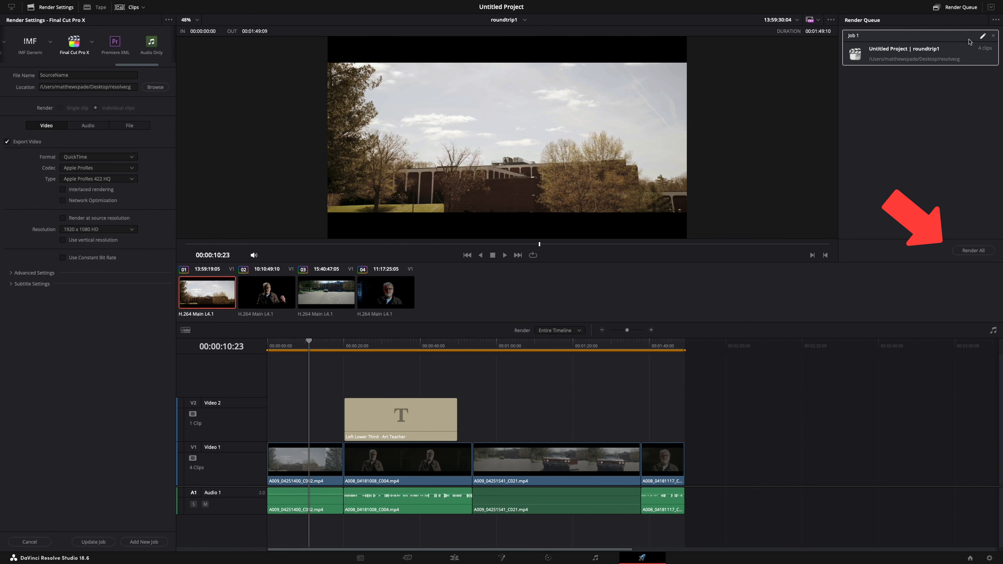
click(973, 251)
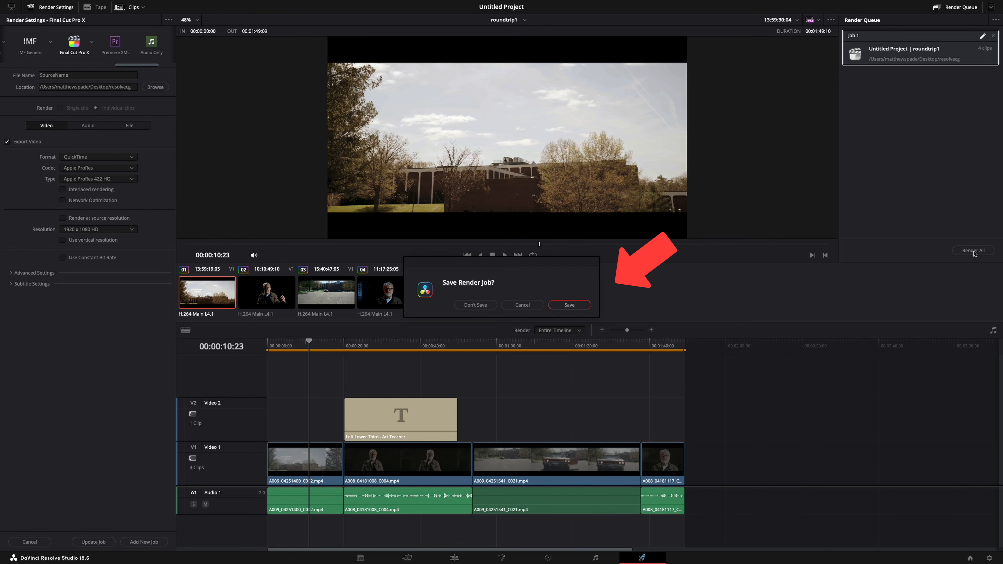
click(569, 305)
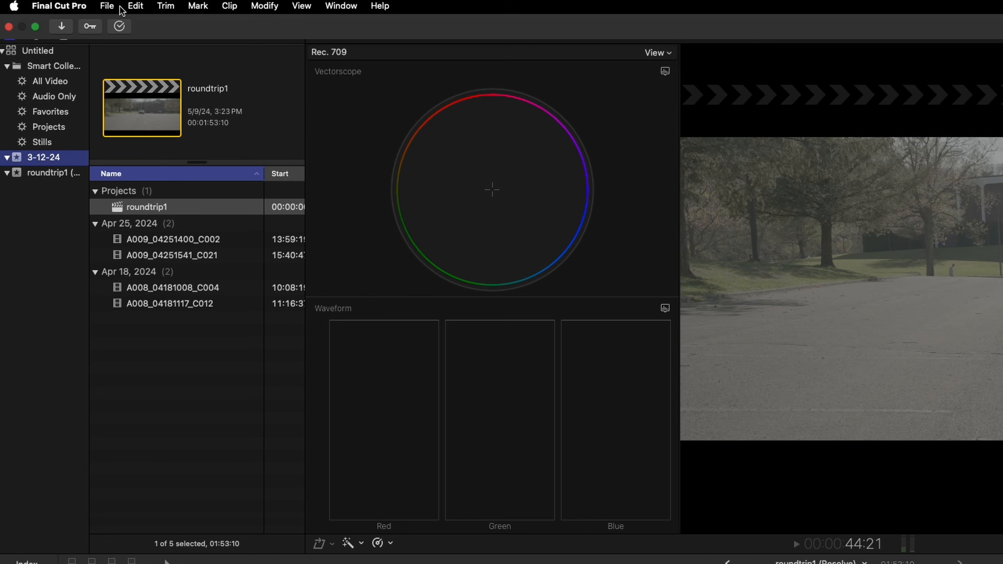
Switch to Final Cut Pro and import the rendered roundtrip1 XML file from the resolvecg folder on the Desktop
click(97, 5)
mouse_move(143, 99)
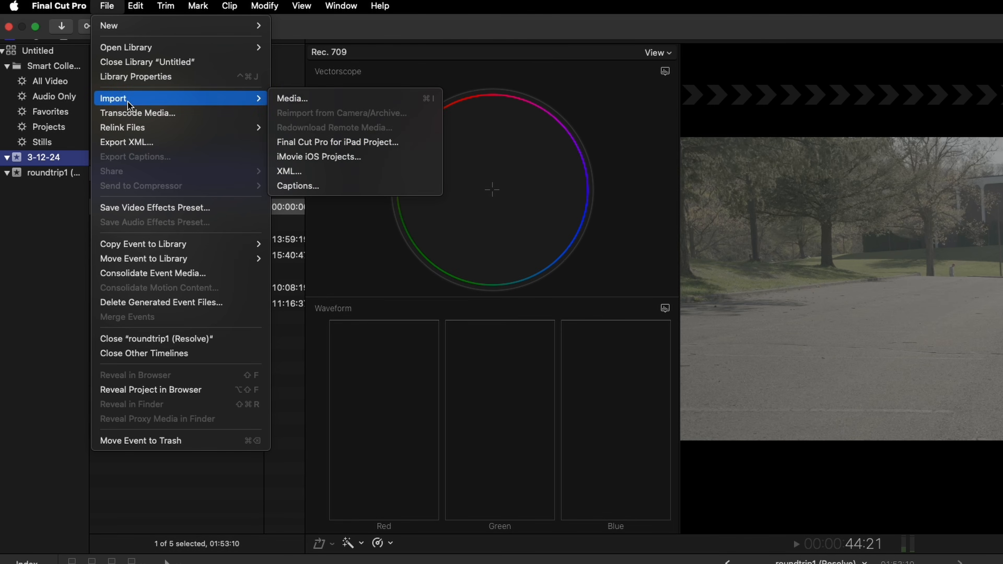
click(304, 170)
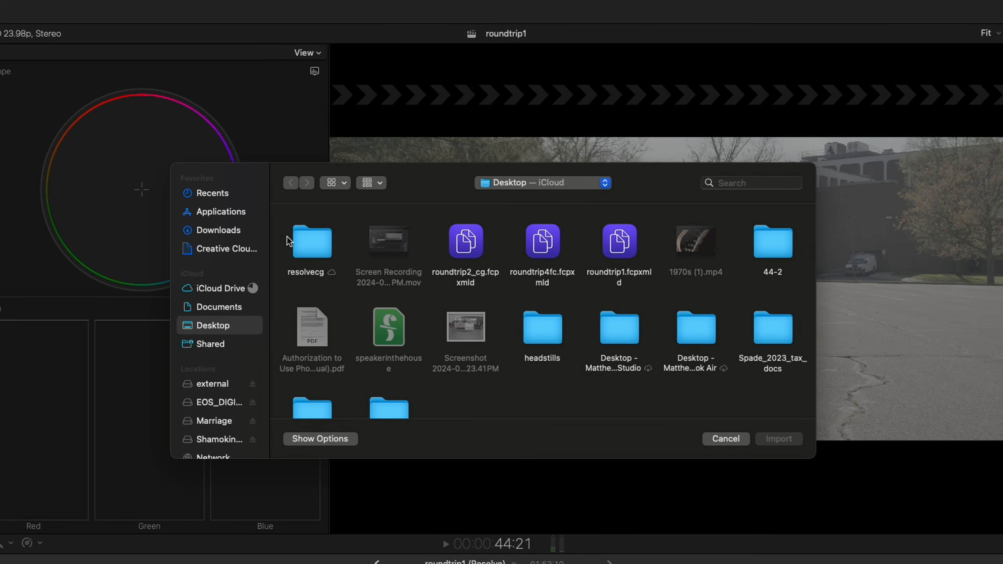
double_click(302, 242)
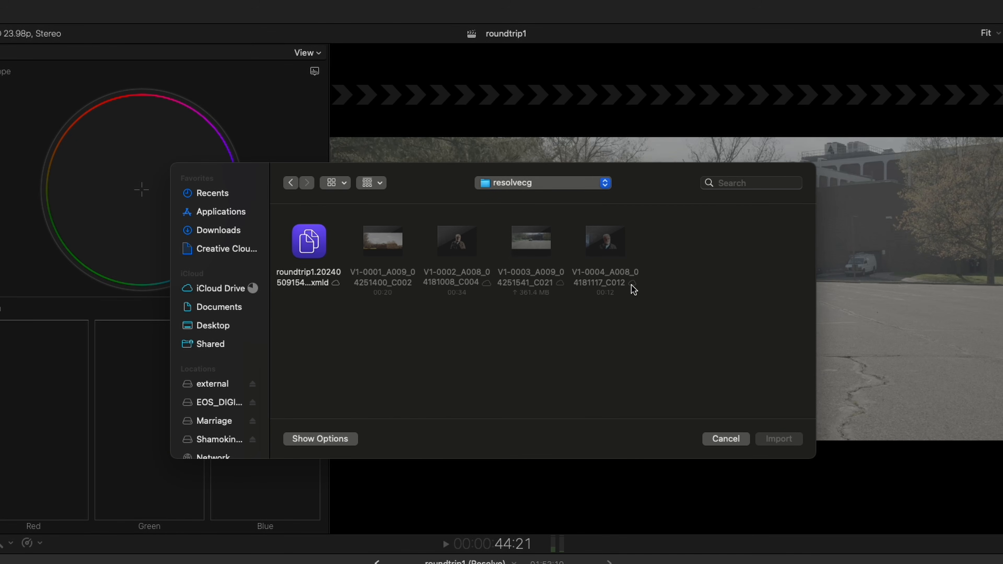
double_click(315, 250)
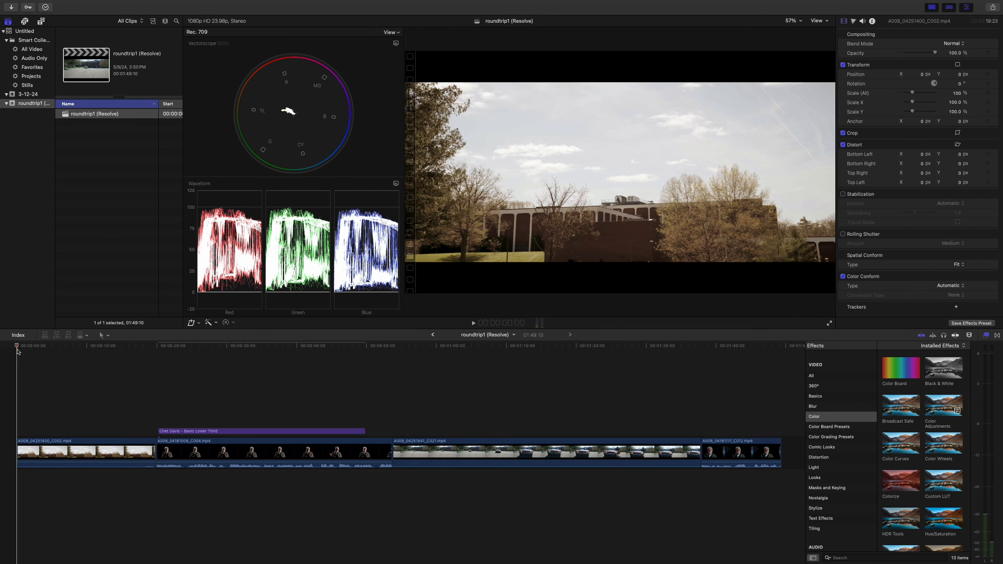
Scrub through the graded roundtrip1 (Resolve) timeline and select the lower third title to inspect its text settings
drag(17, 347, 253, 365)
click(227, 432)
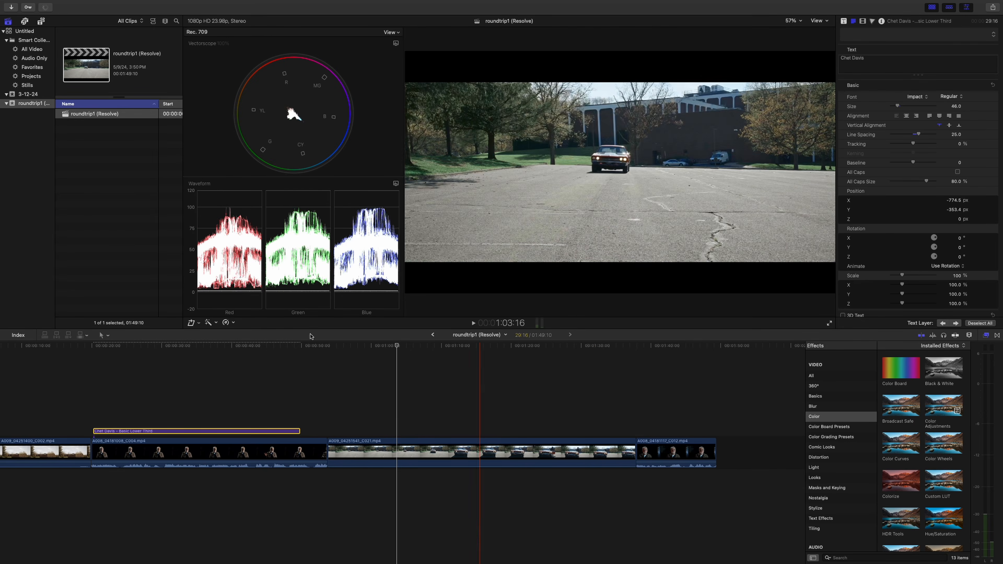
Play the graded roundtrip1 (Resolve) timeline from partway through its first clip to review the result
click(55, 353)
key(space)
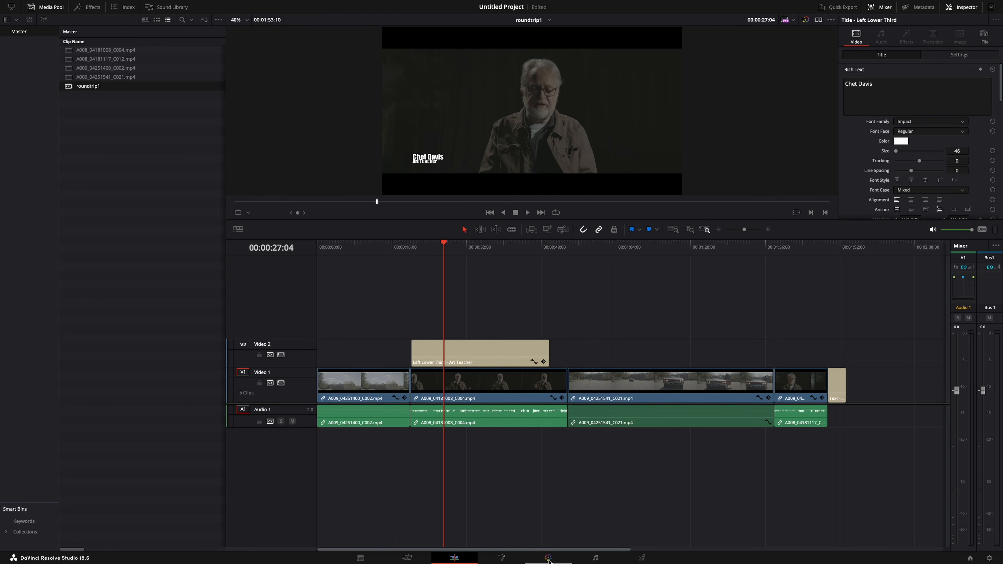
Switch to DaVinci Resolve's Color page and set the roundtrip1 project's color science to DaVinci YRGB Color Managed in its color management settings
click(548, 560)
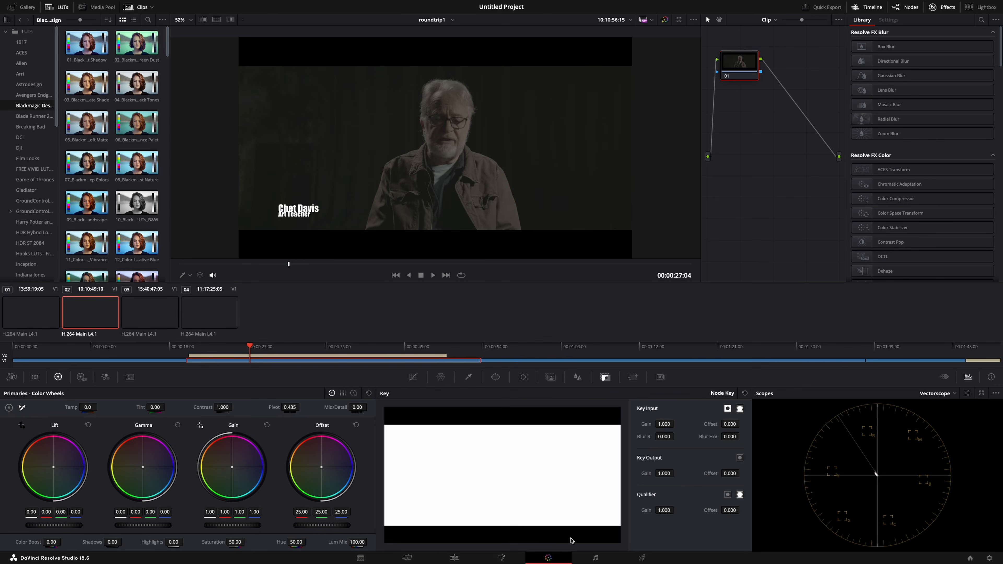
click(990, 558)
click(345, 118)
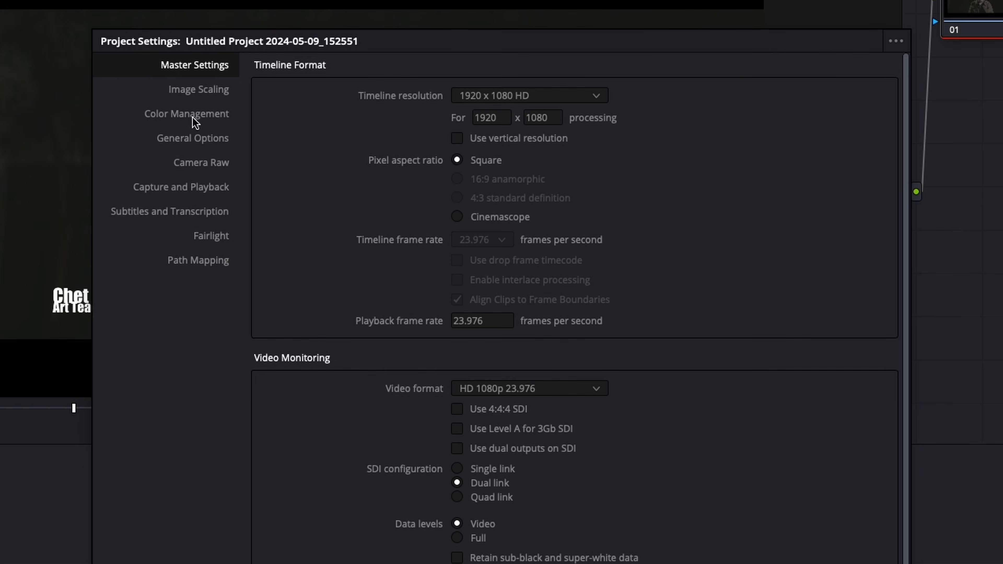
click(195, 118)
click(193, 117)
click(676, 97)
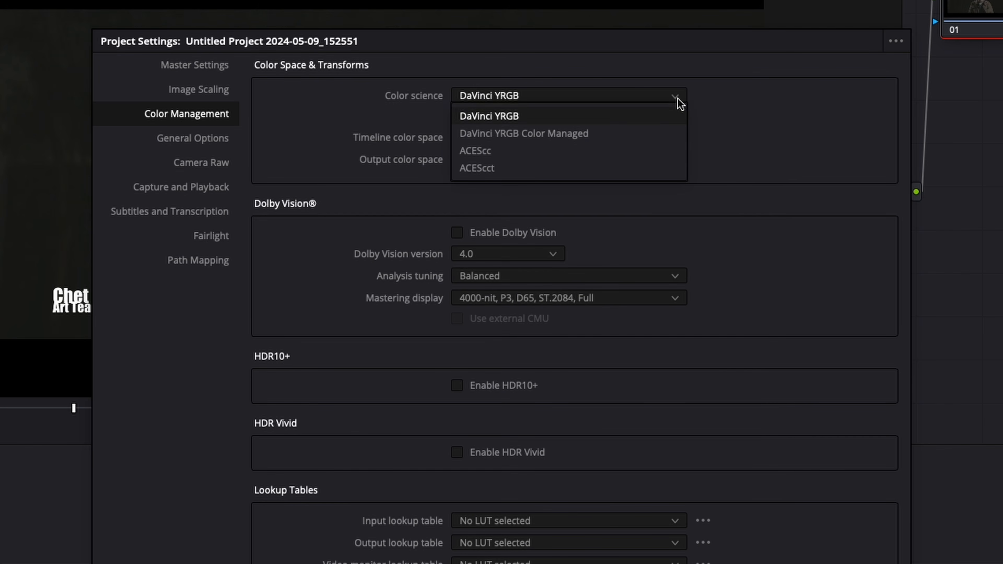
click(643, 135)
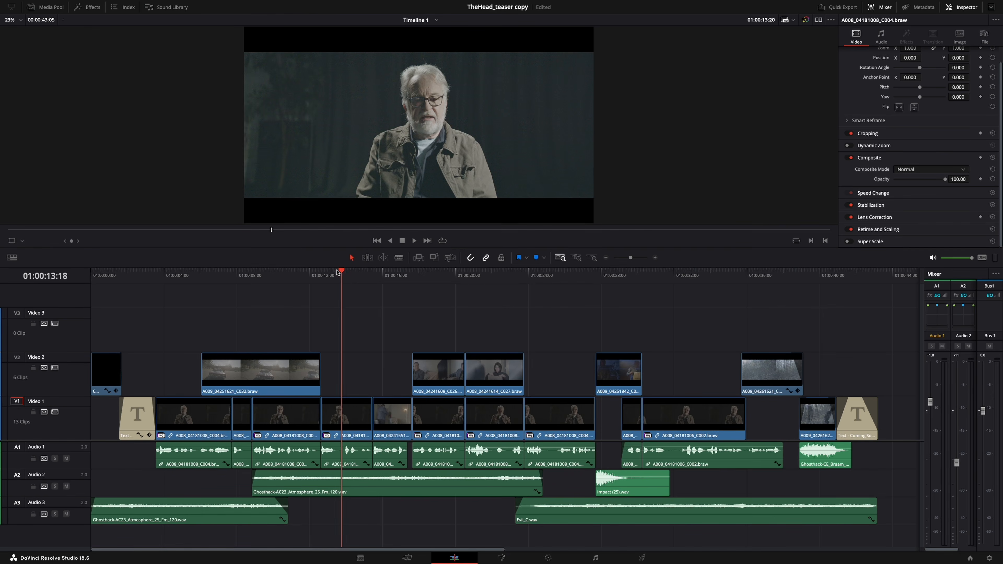
Set the TheHead_teaser copy project's color science to DaVinci YRGB Color Managed, save the settings, and scrub the interview footage to check the look
mouse_move(338, 272)
mouse_down()
mouse_move(292, 273)
mouse_move(427, 276)
mouse_move(349, 275)
mouse_up()
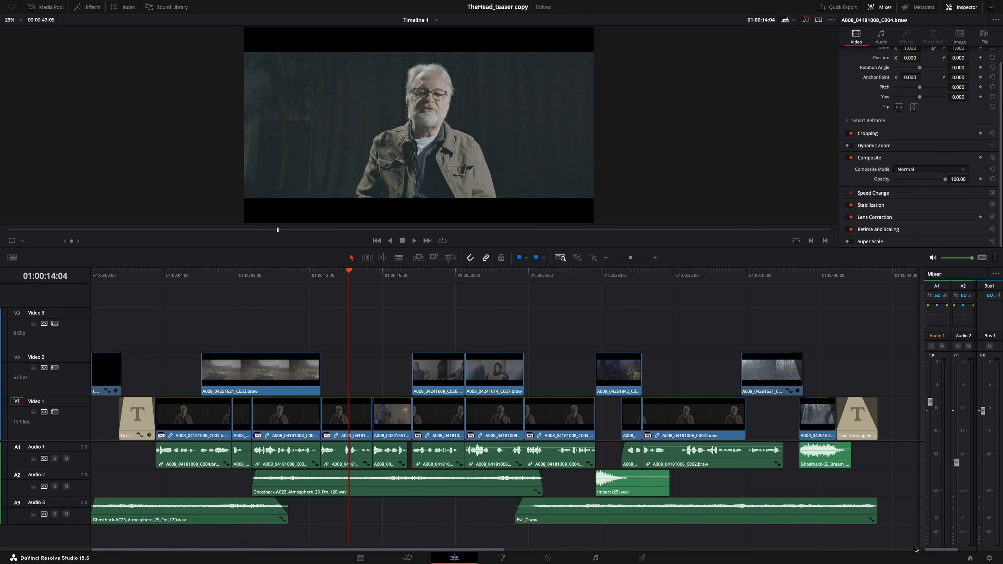
click(989, 558)
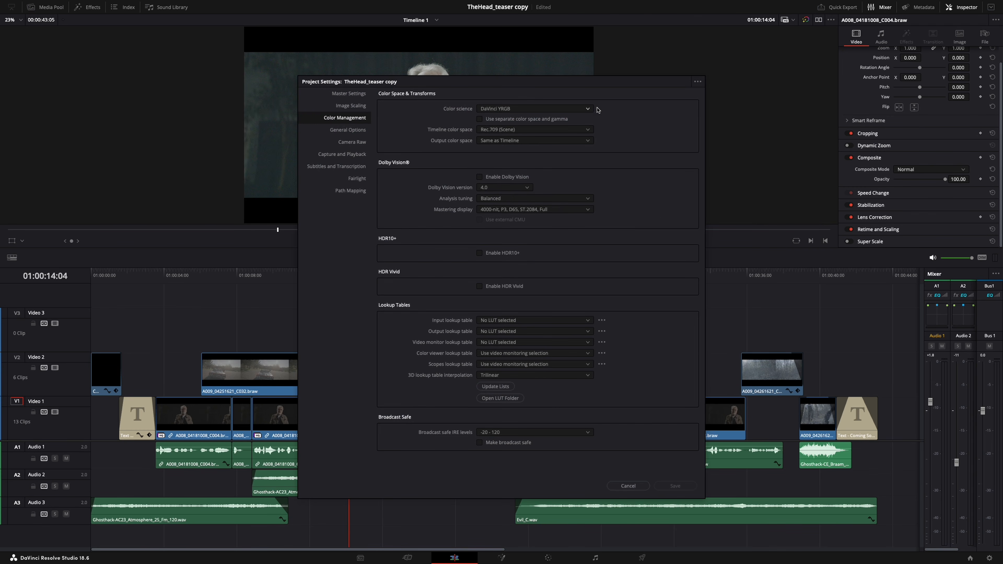
click(589, 111)
click(577, 127)
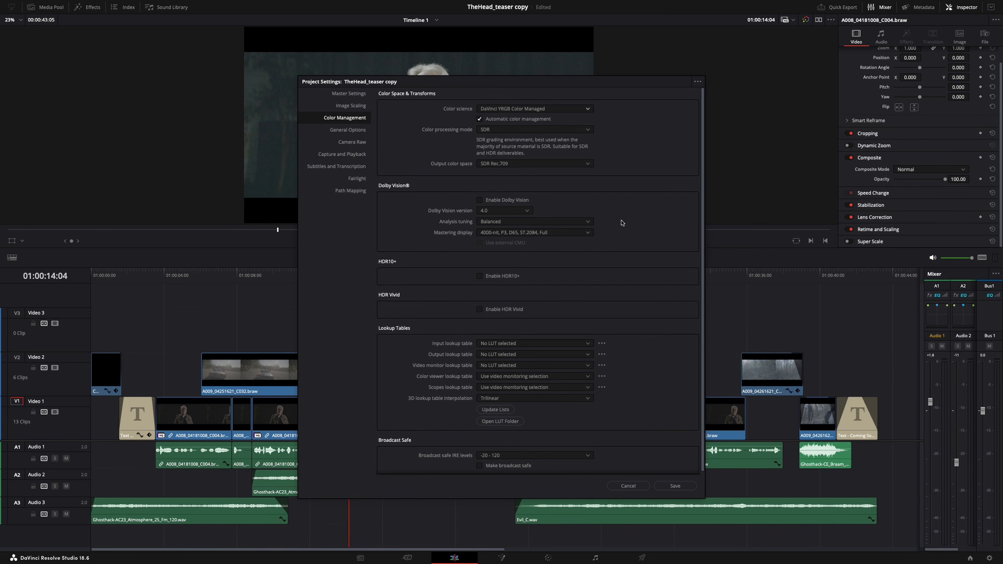
click(675, 486)
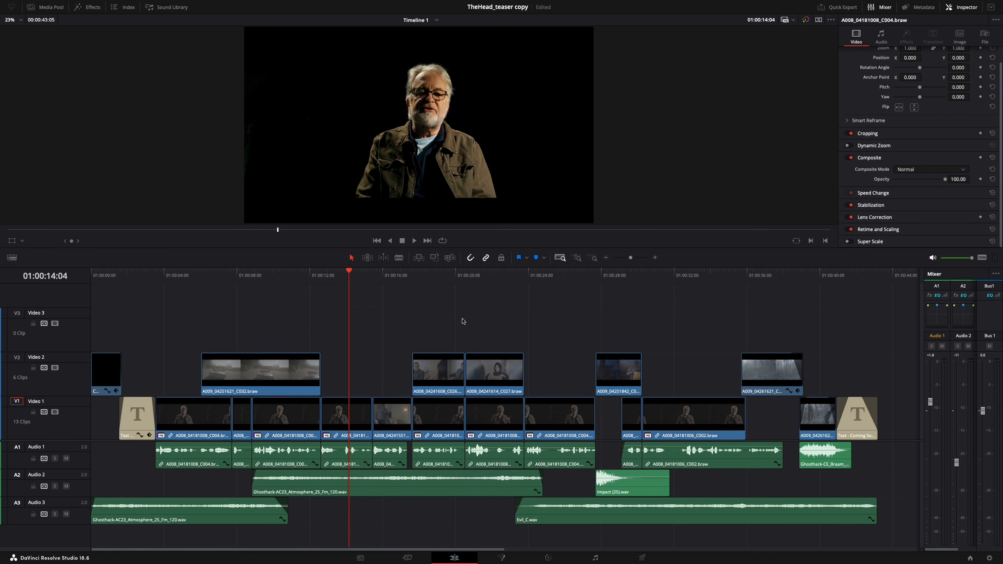
drag(349, 271, 380, 275)
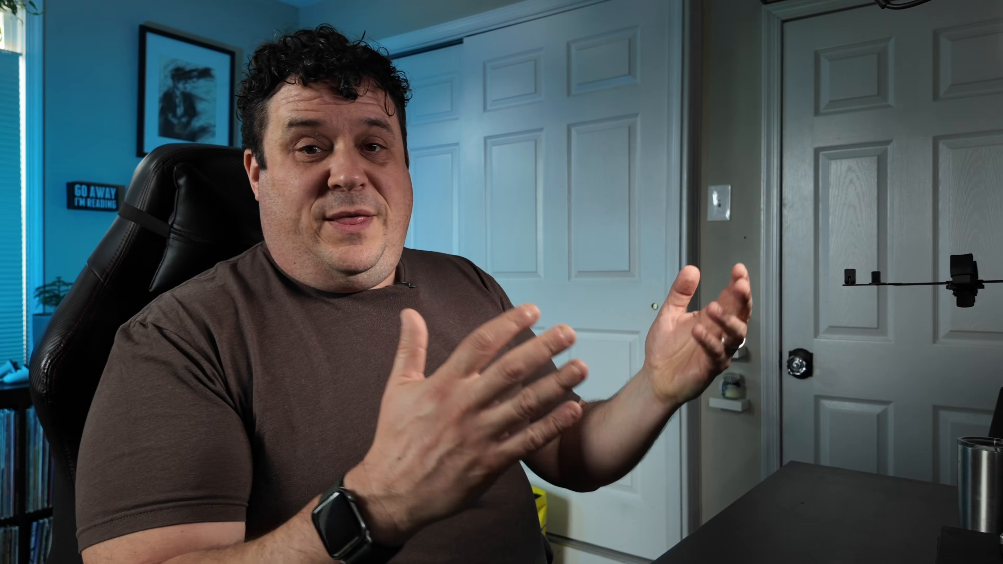